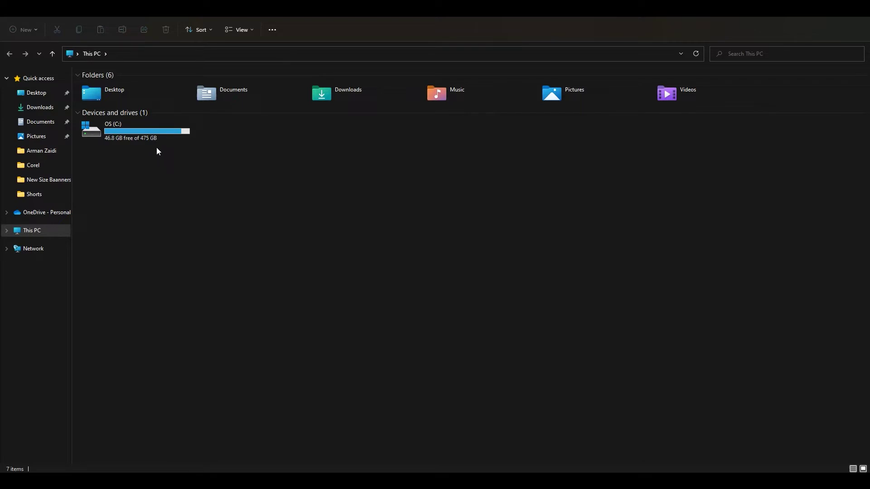
Open the OS (C:) drive, optimize it in Optimize Drives, and close the dialog
double_click(136, 134)
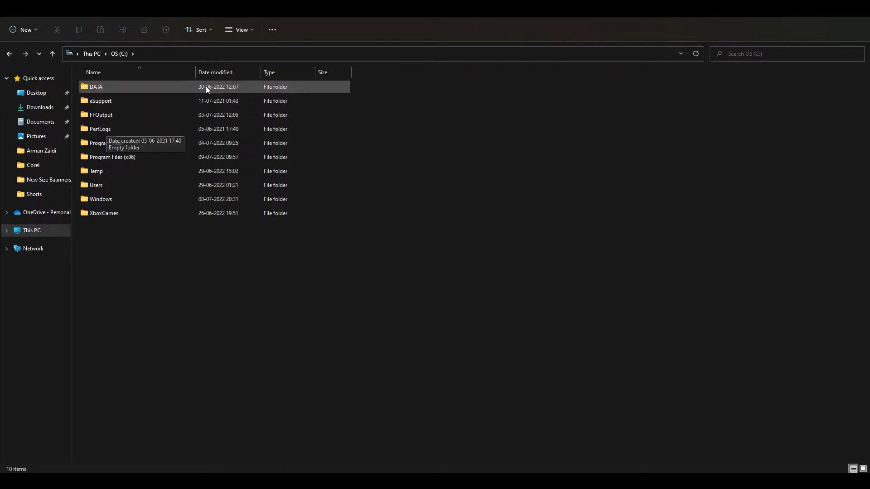
click(240, 32)
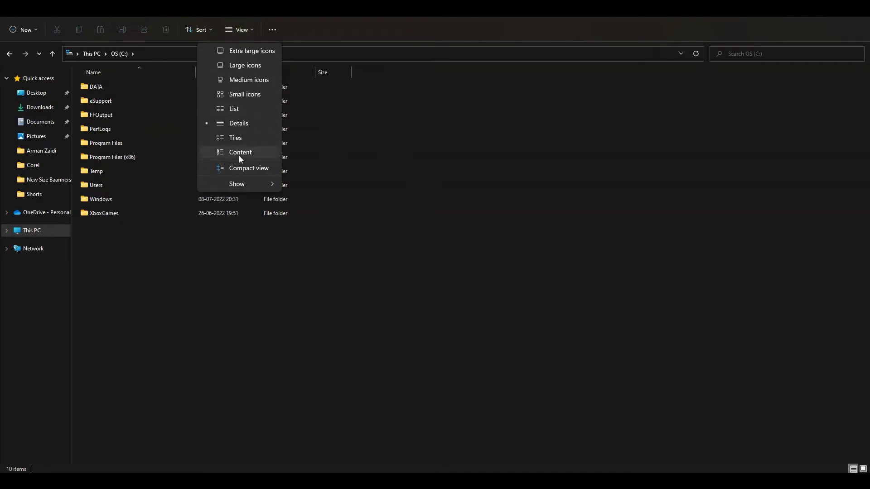
click(273, 30)
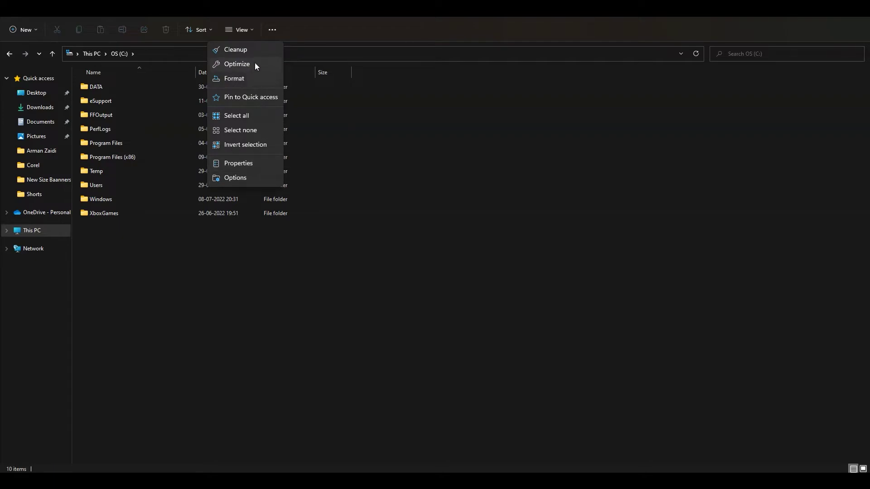
click(238, 64)
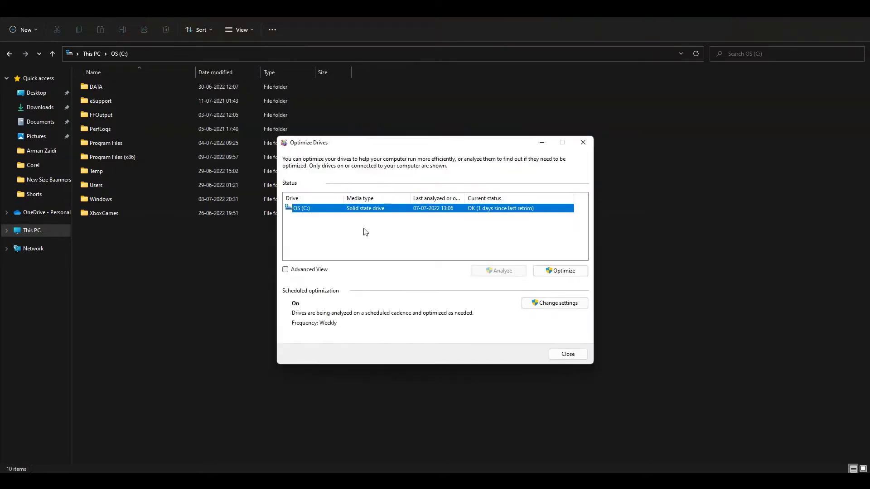
click(561, 272)
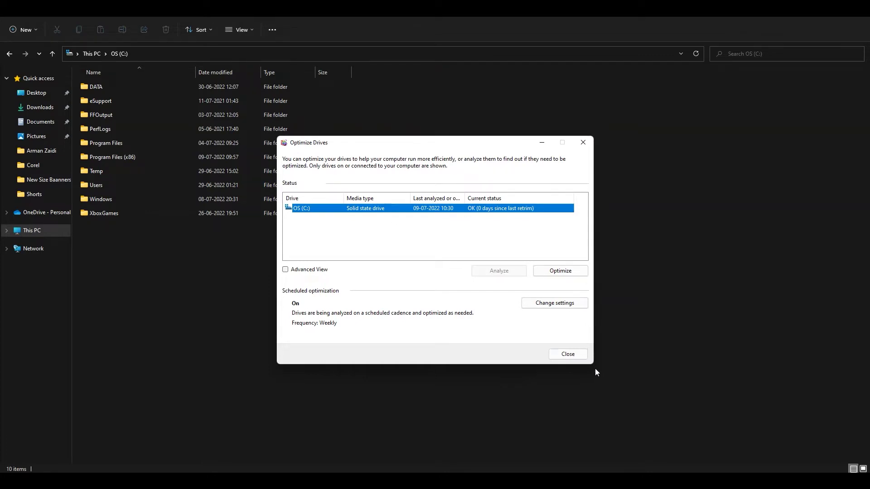
click(568, 354)
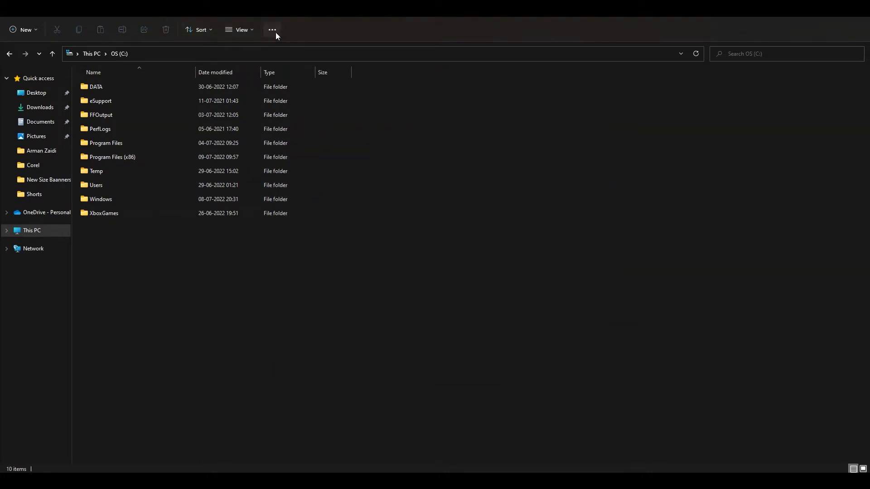
Set the folder options to show hidden files, folders, and drives, and apply the change
click(272, 30)
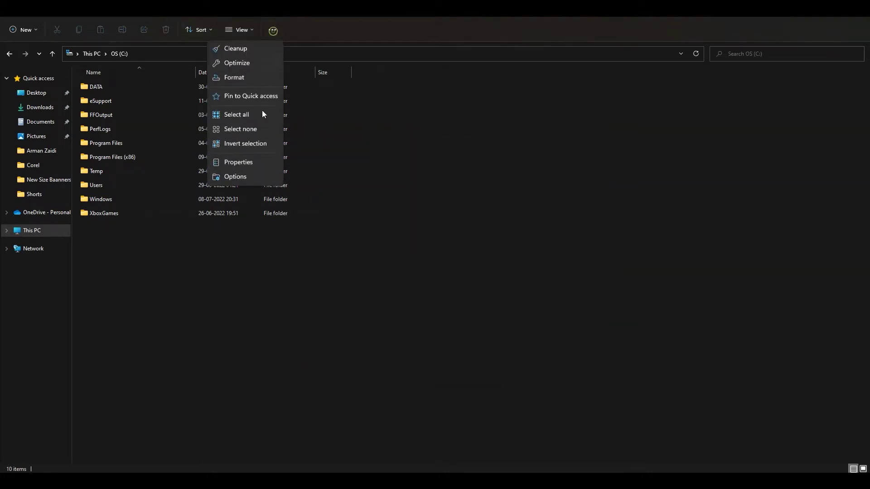
click(248, 180)
drag(95, 85, 276, 98)
click(222, 107)
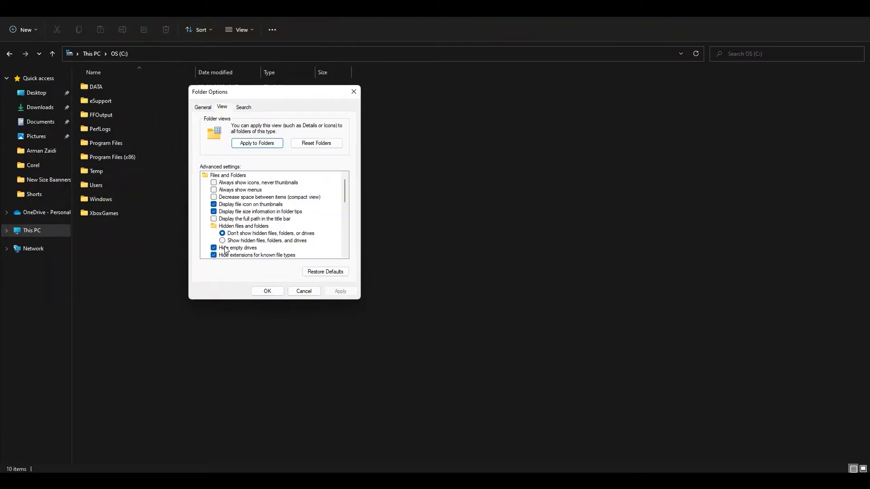
click(223, 240)
click(340, 292)
click(267, 292)
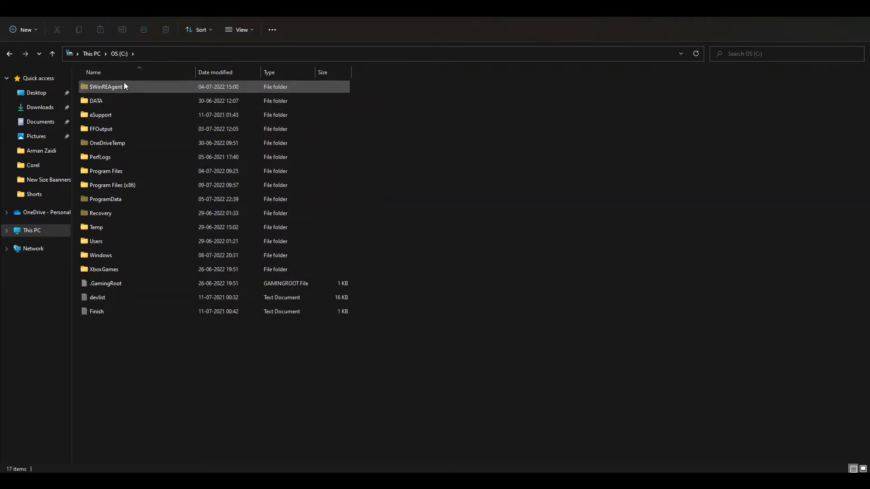
mouse_move(119, 213)
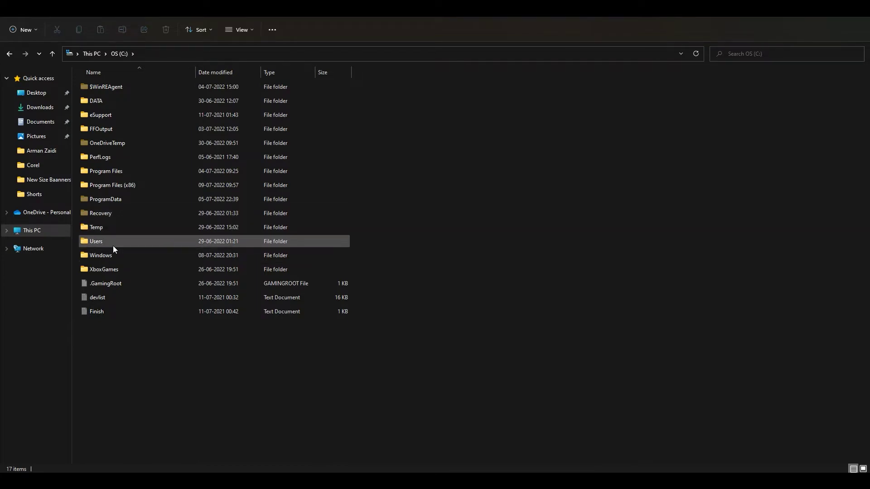
mouse_move(113, 247)
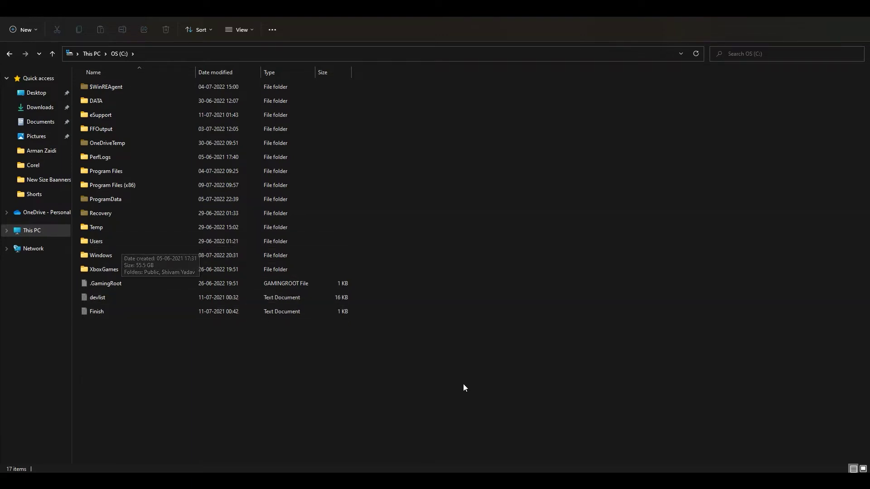
Launch TreeSize Free and shift its window away from the folder list behind it
key(super)
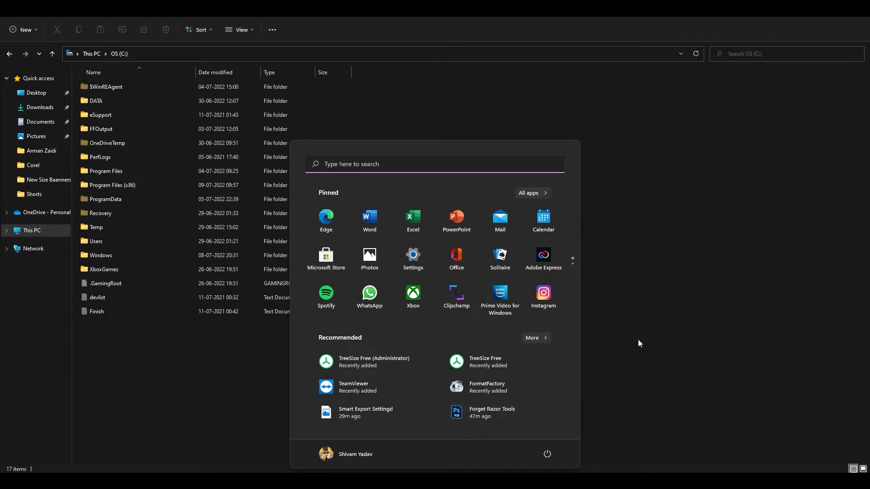
text(te)
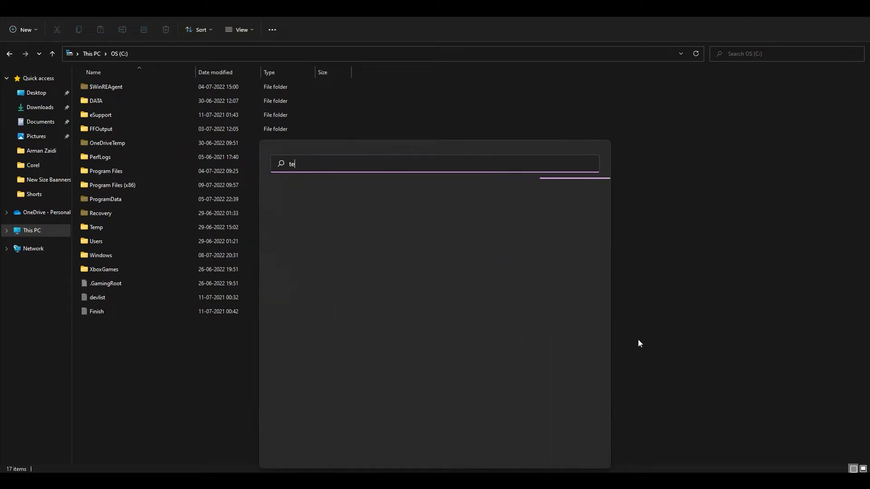
key(BackSpace)
text(ree)
key(BackSpace)
key(BackSpace)
key(BackSpace)
key(BackSpace)
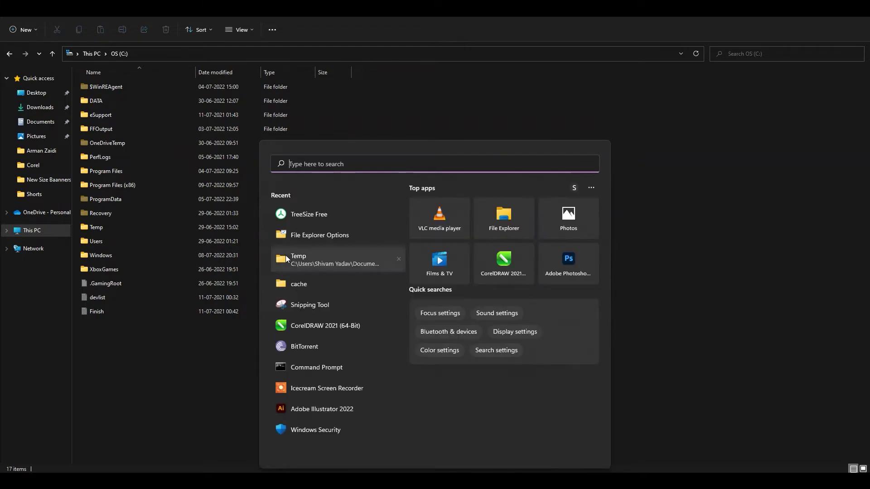
click(302, 219)
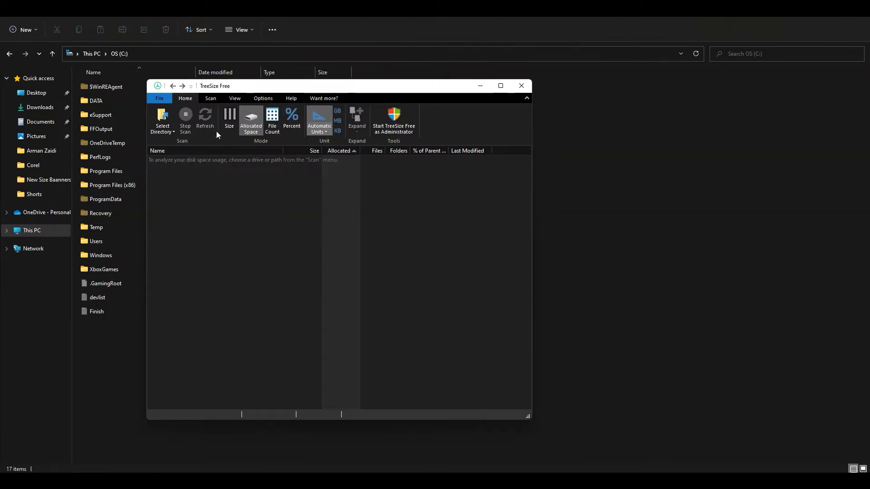
drag(235, 90, 308, 93)
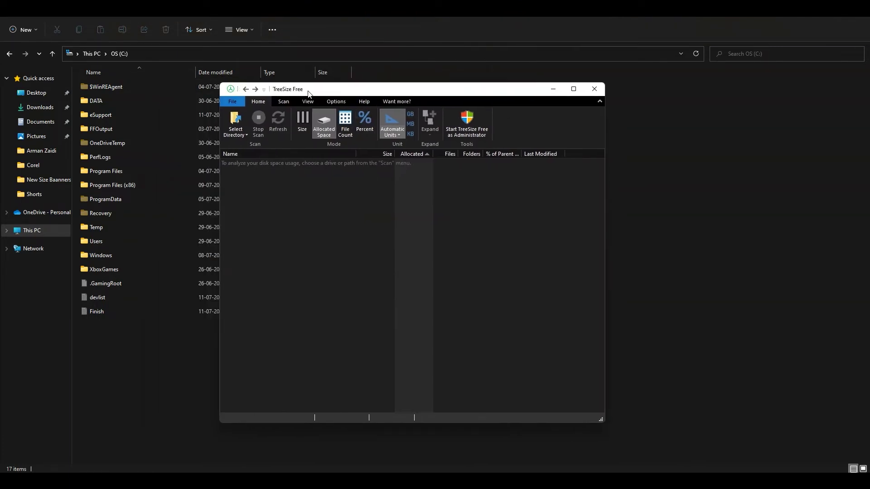
Scan the OS (C:) drive for disk usage, restarting TreeSize Free as administrator
click(235, 133)
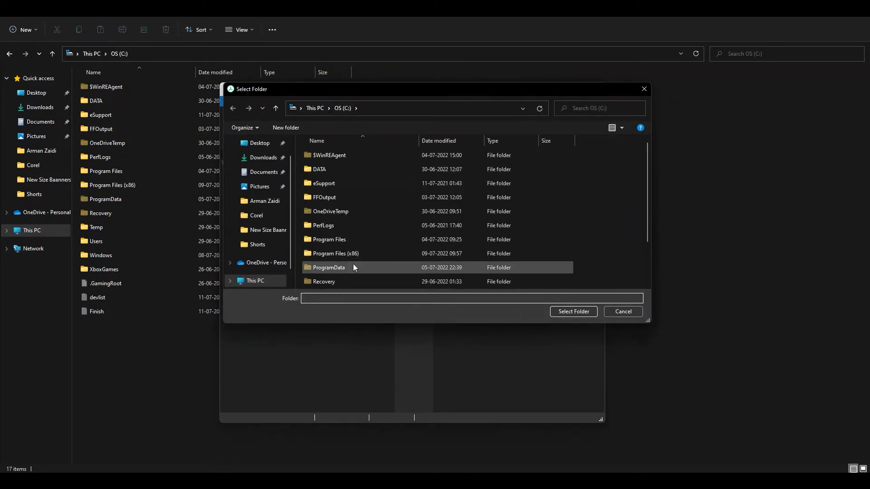
click(263, 282)
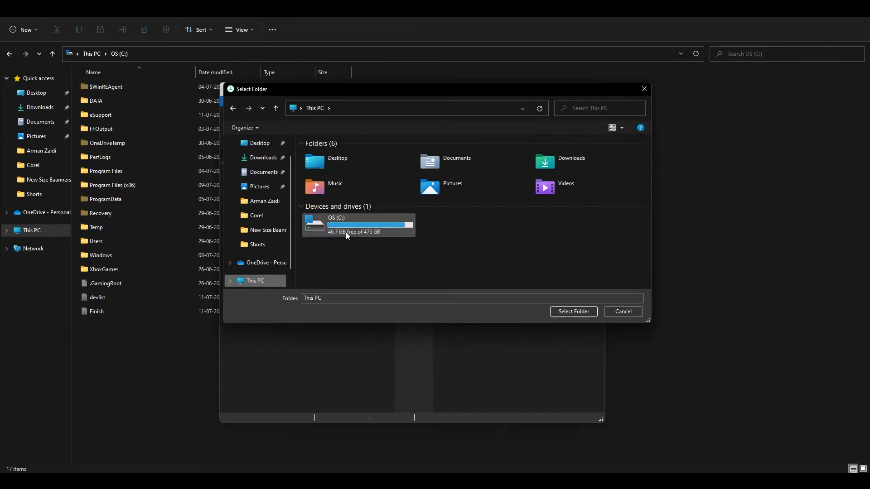
click(347, 230)
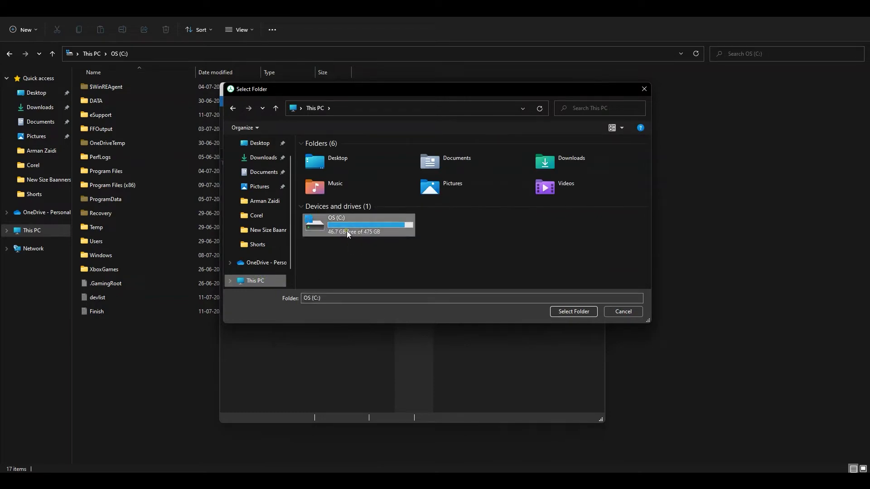
click(578, 313)
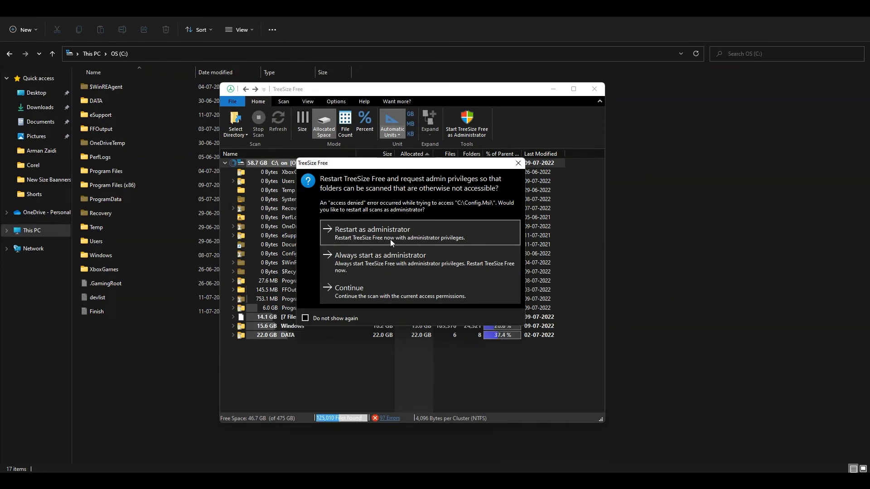
click(390, 240)
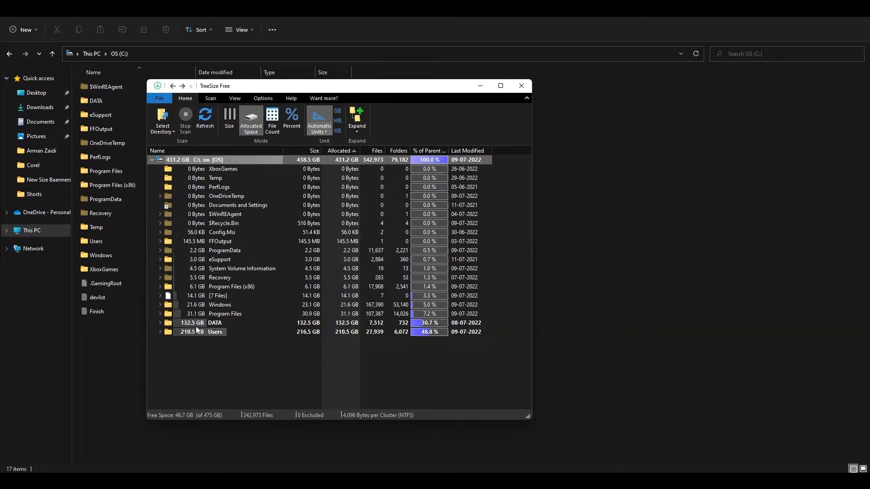
Examine the space used by the DATA and Users folders in the scan, locating Users in File Explorer as well
click(224, 326)
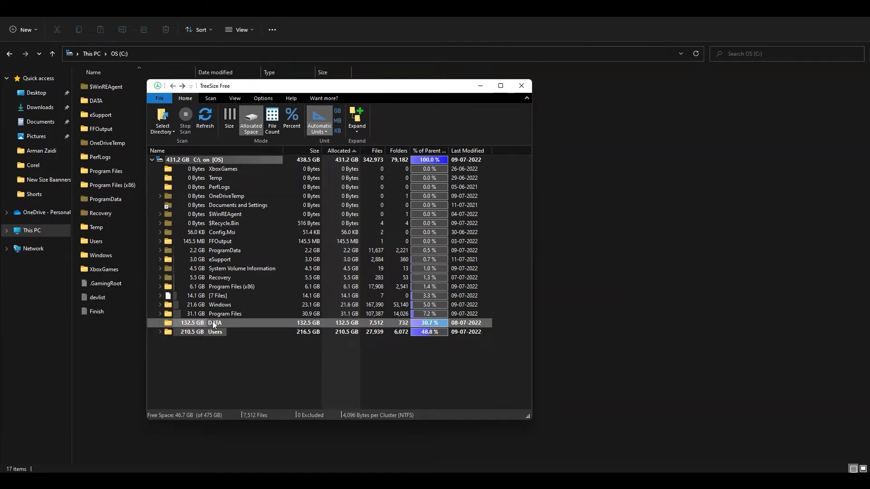
mouse_move(213, 322)
mouse_move(190, 334)
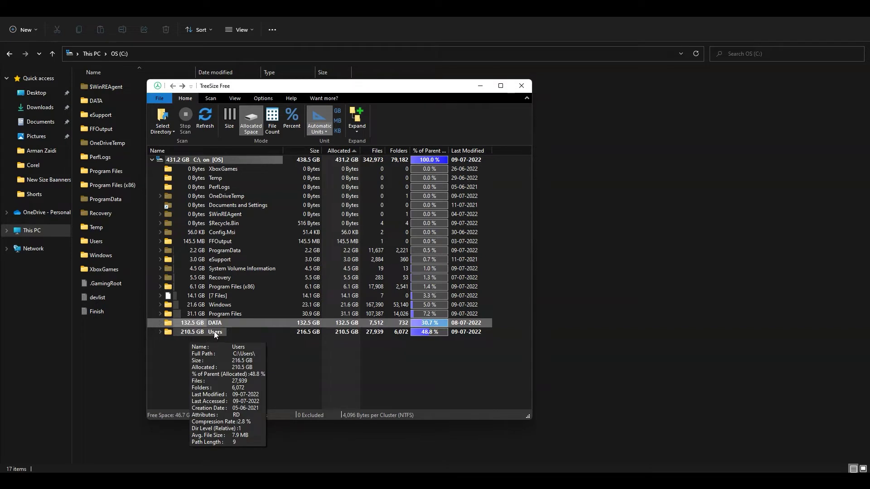
click(99, 247)
mouse_move(115, 242)
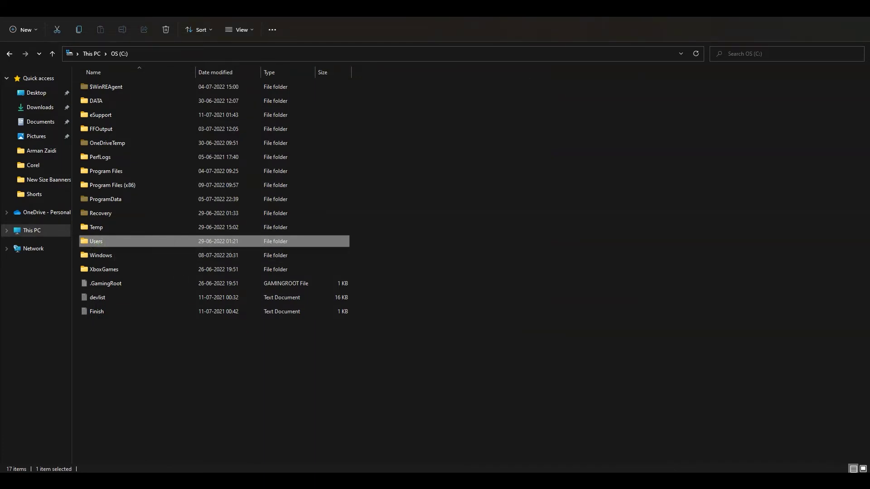
key(alt+Tab)
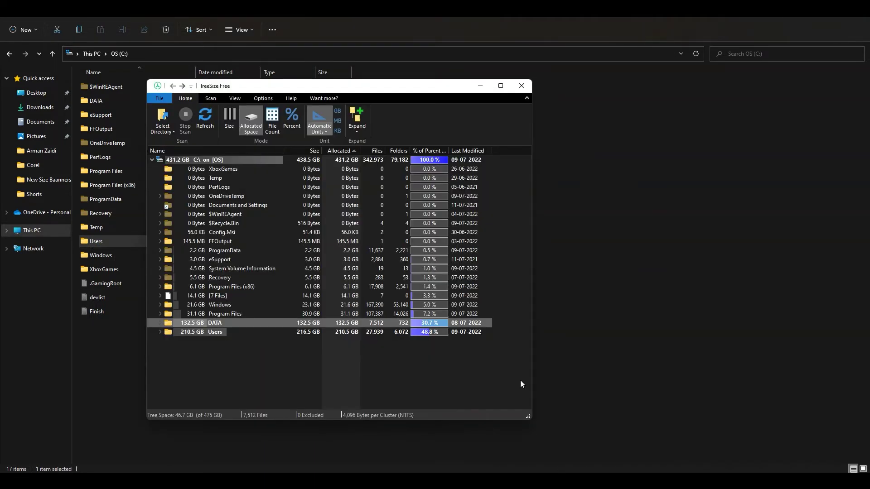
click(188, 334)
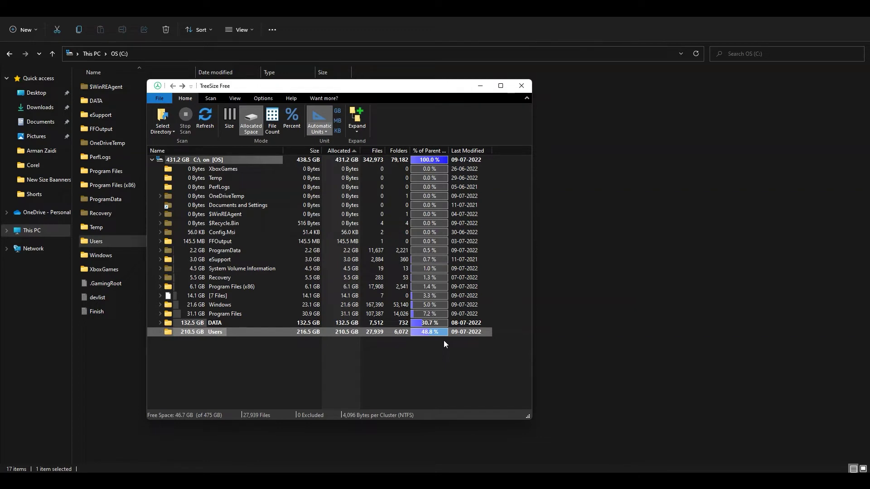
Expand Users, the personal profile folder, AppData, Local and Temp in the scan tree to examine their space usage
click(162, 333)
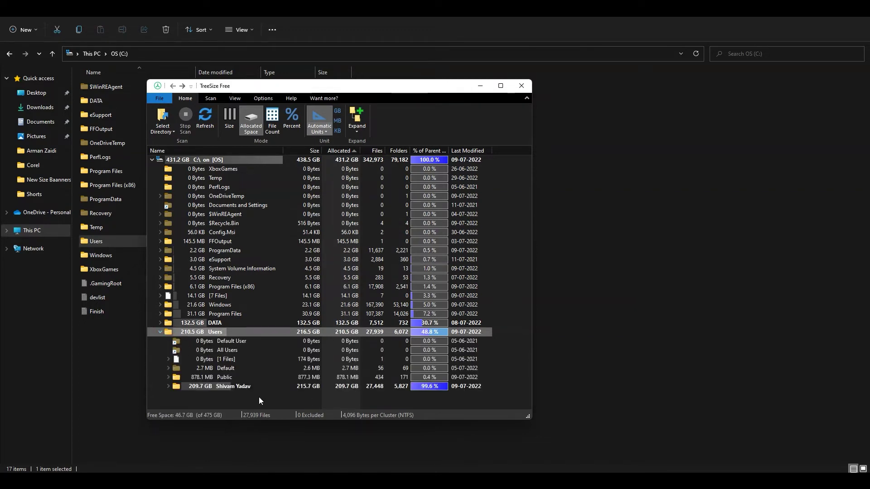
click(169, 387)
scroll(260, 353, down, 1)
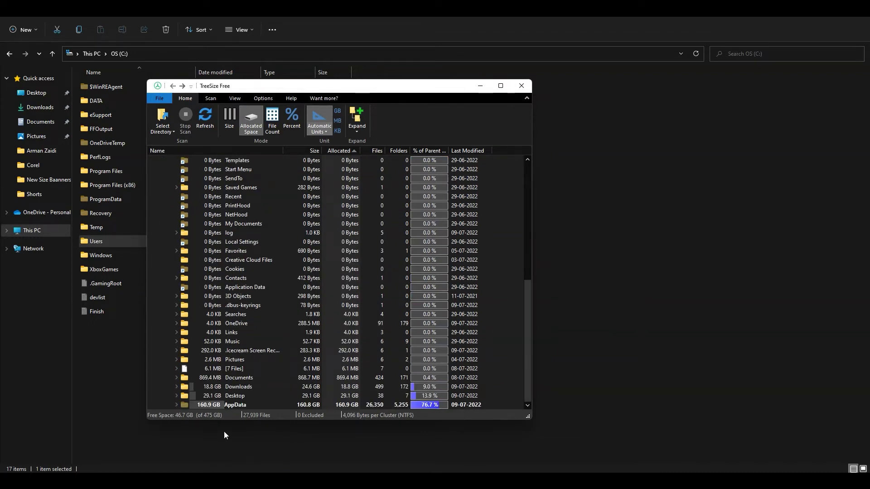
click(177, 406)
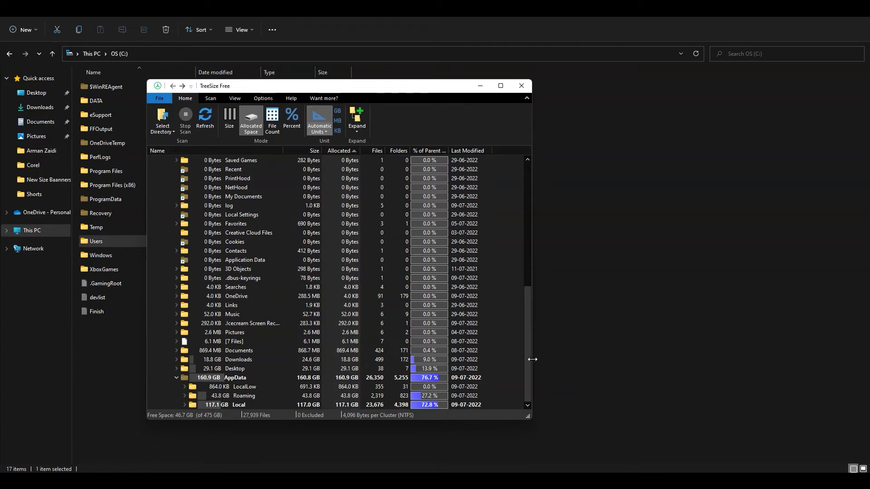
click(185, 405)
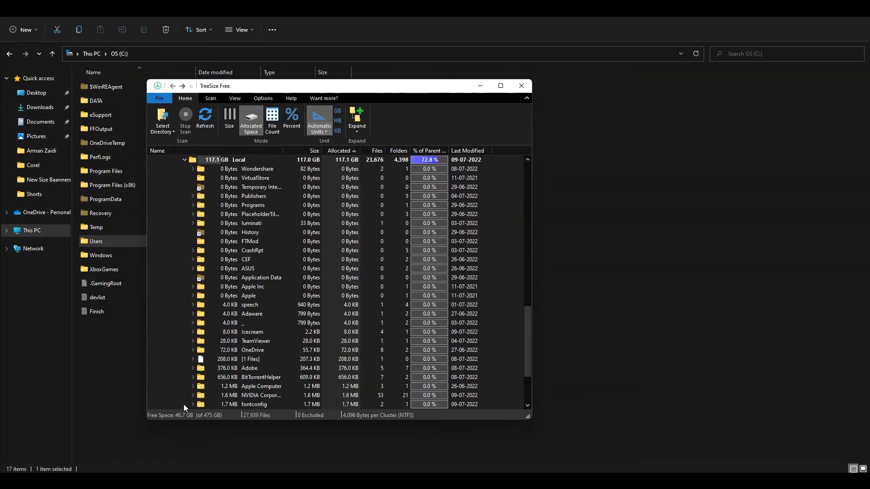
drag(529, 314, 524, 370)
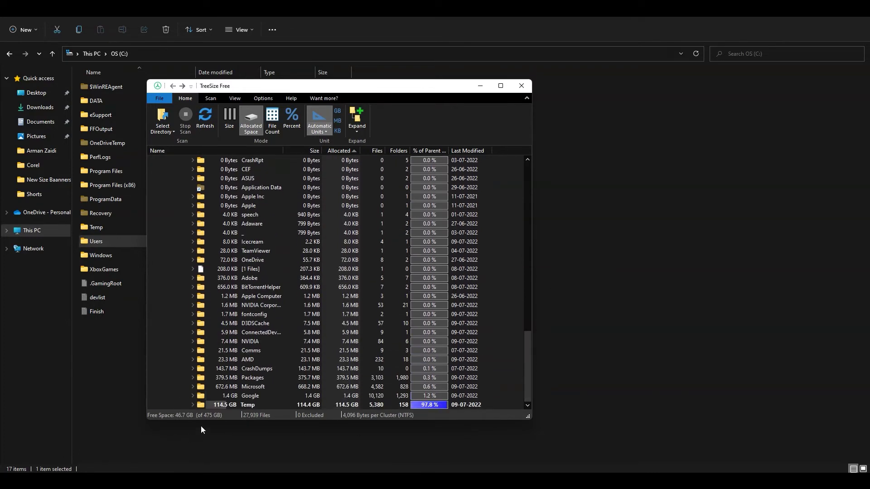
click(193, 405)
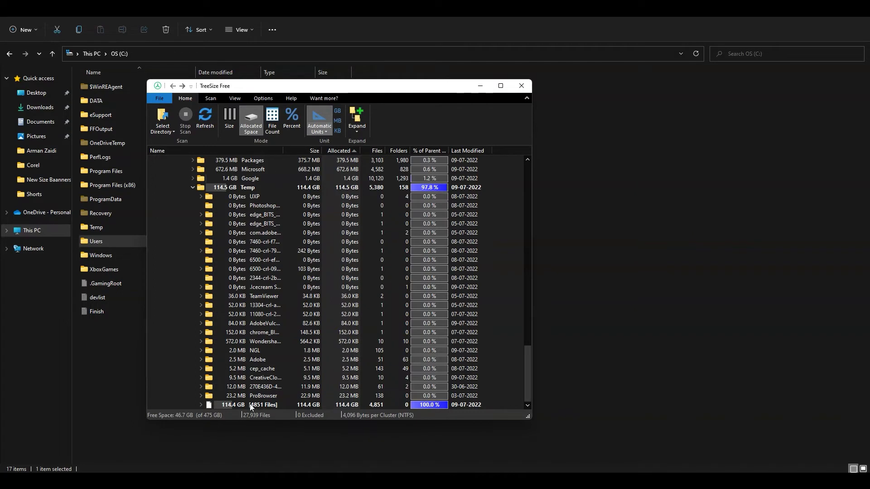
mouse_move(233, 409)
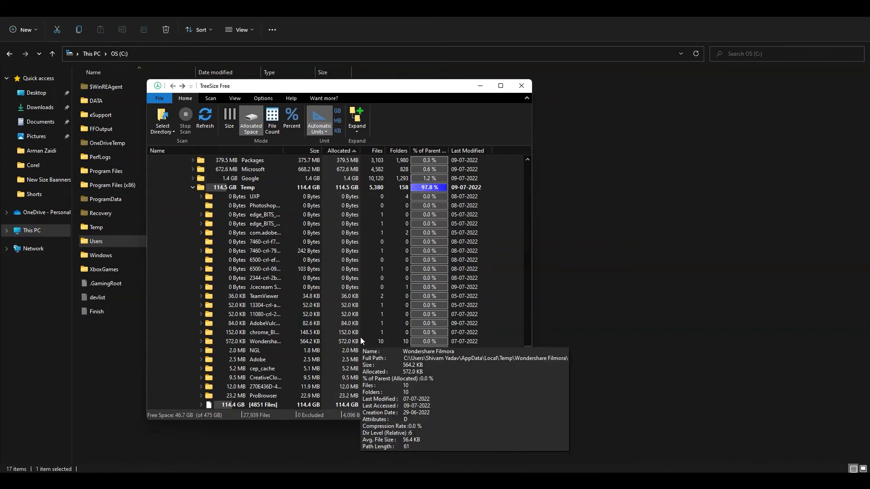
mouse_move(359, 330)
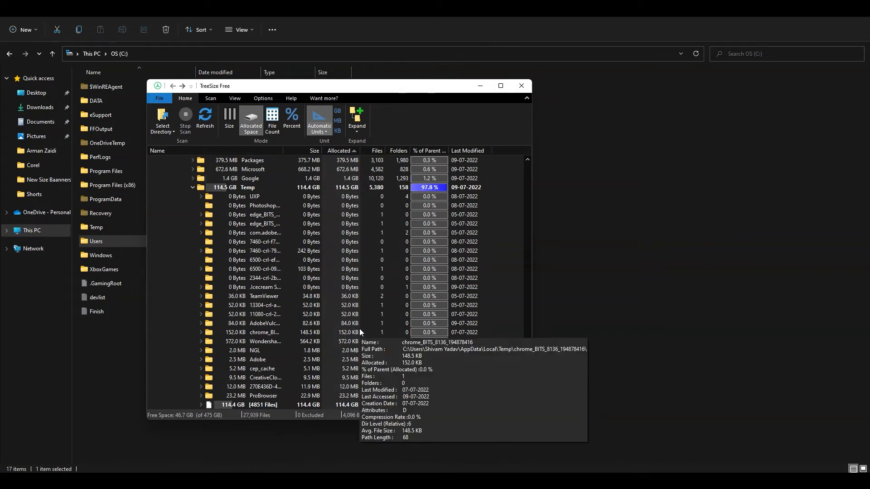
Open the Temp folder in File Explorer, going through Users, the personal profile folder, AppData and Local
double_click(123, 240)
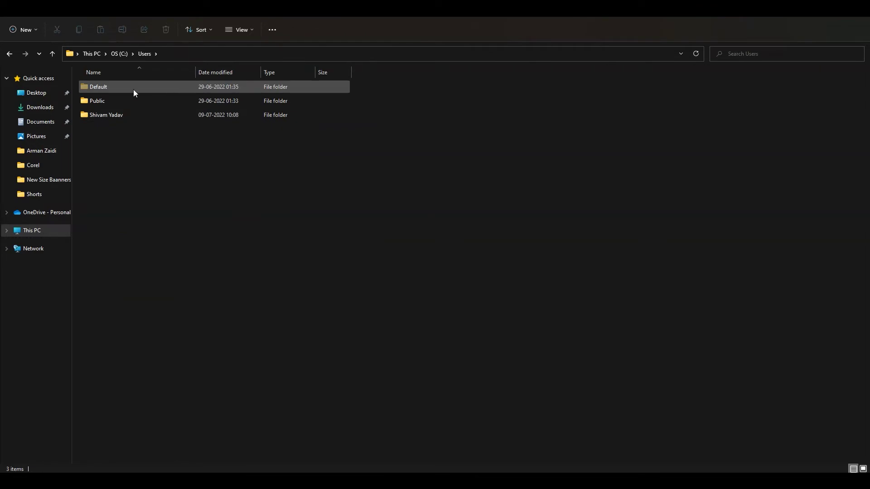
double_click(112, 113)
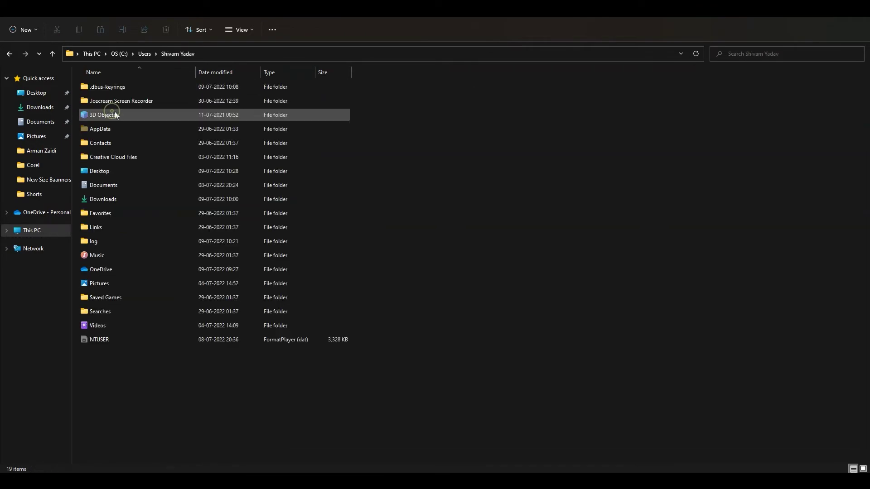
click(122, 131)
double_click(121, 130)
double_click(115, 89)
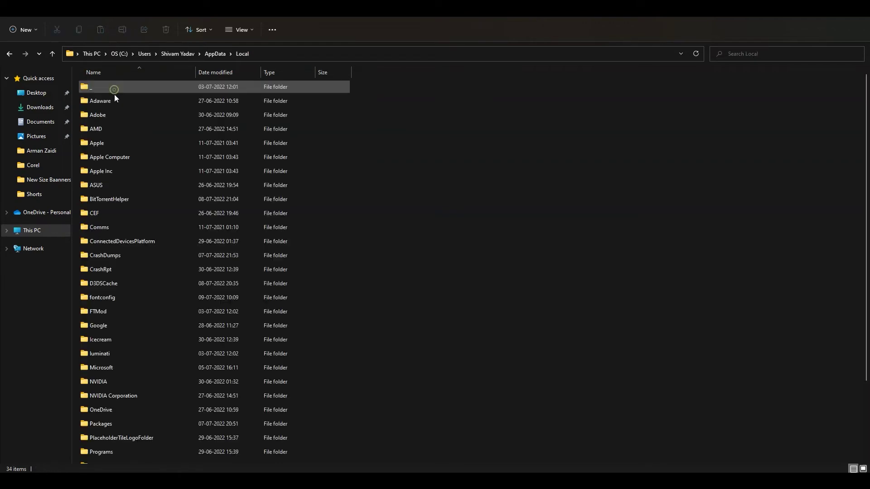
scroll(192, 333, down, 2)
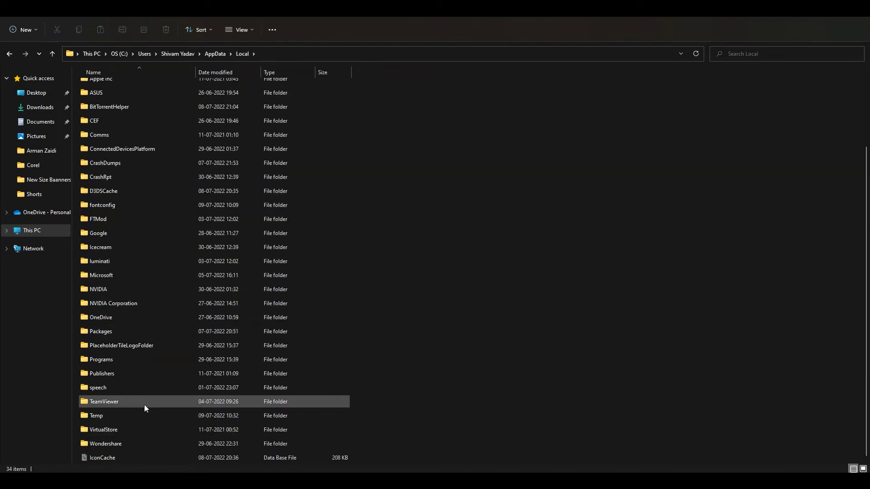
double_click(136, 420)
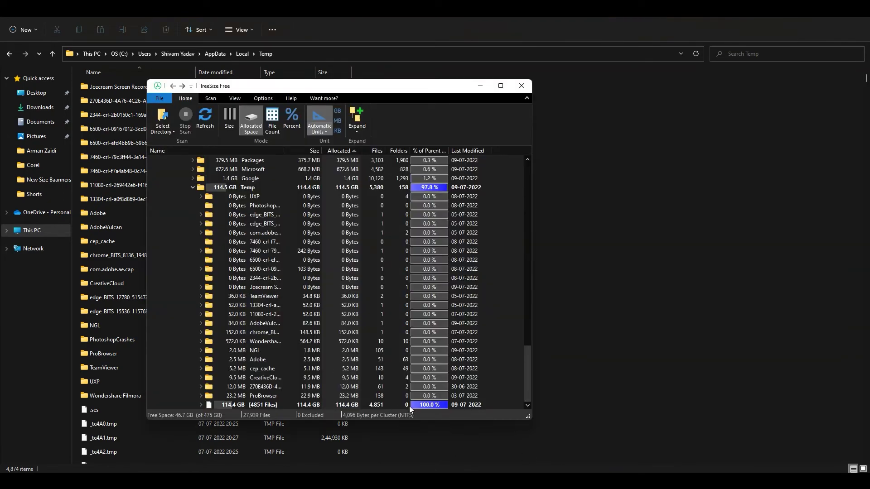
Examine the loose files group under Temp in TreeSize Free, collapse it again and move the window off the Explorer file list
click(255, 406)
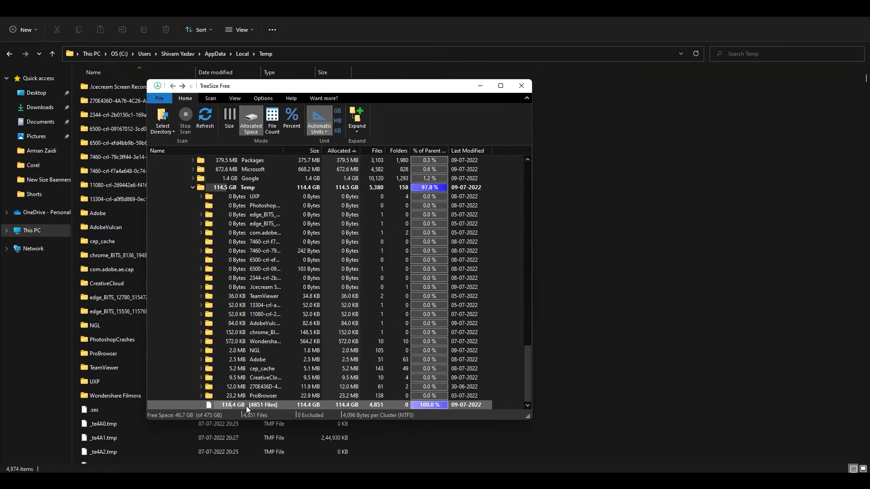
double_click(246, 406)
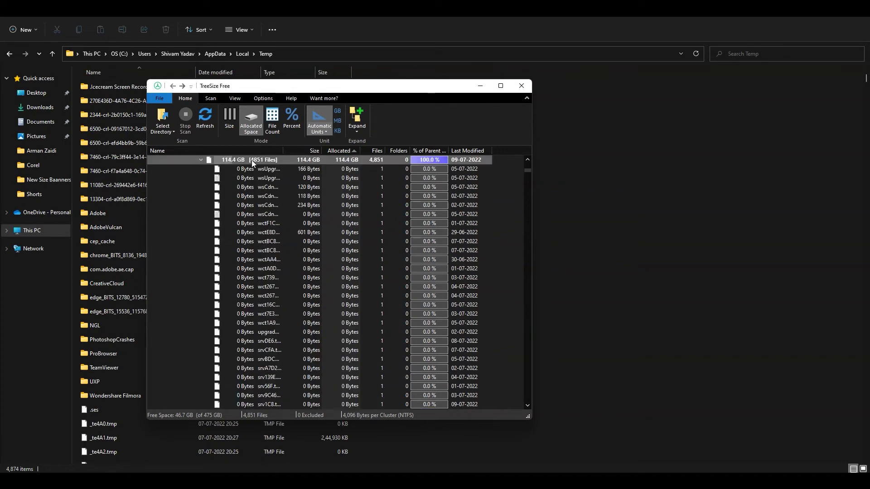
click(200, 160)
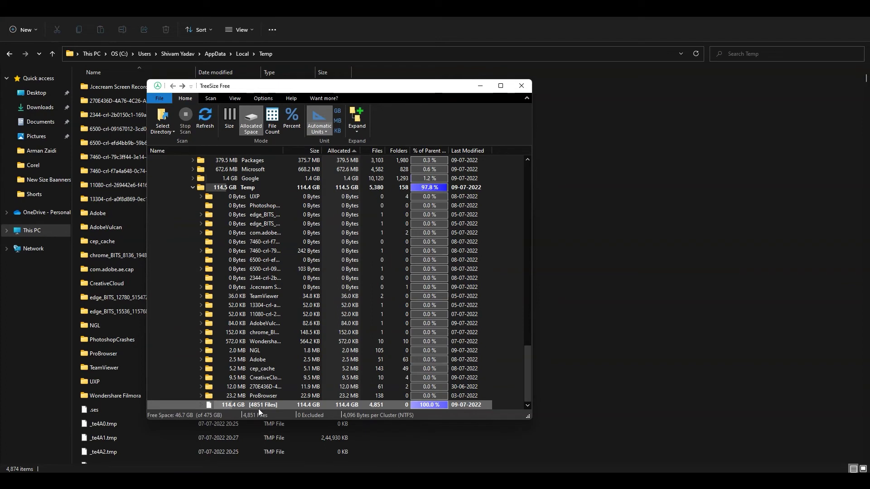
mouse_move(265, 406)
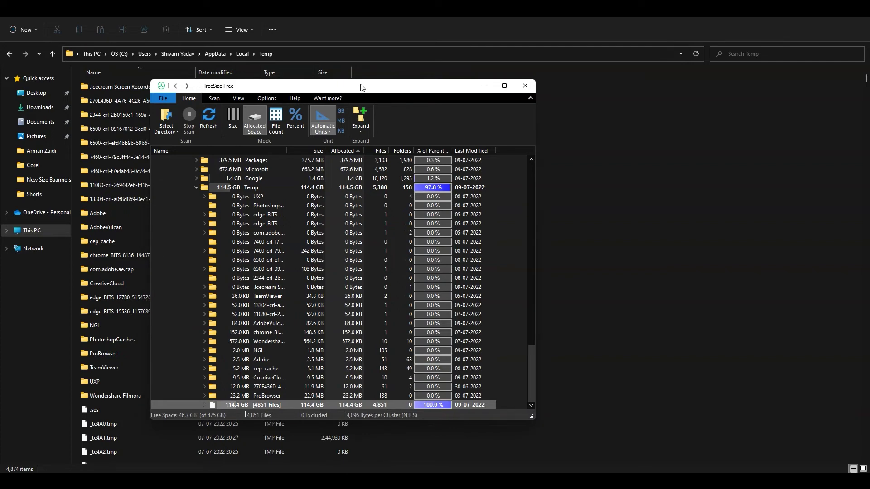
drag(358, 87, 535, 80)
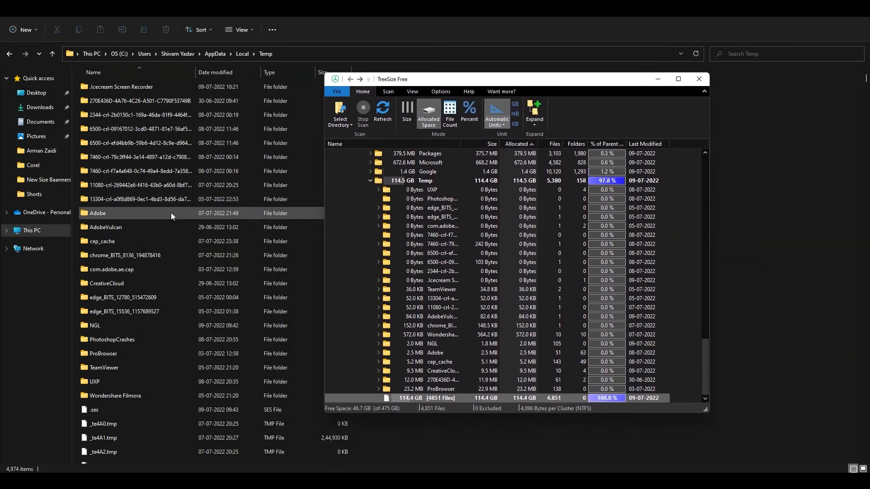
Look through the temporary files in the Temp folder in File Explorer and return to the Local folder
scroll(176, 215, down, 20)
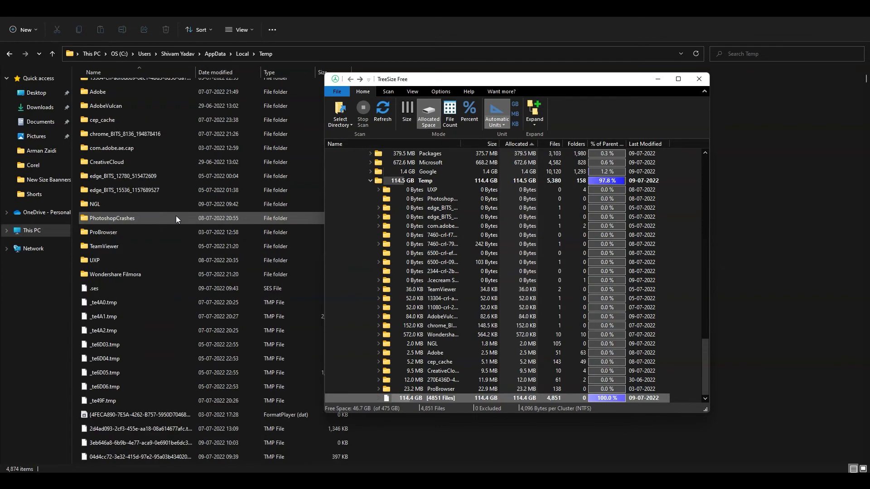
scroll(181, 215, down, 9)
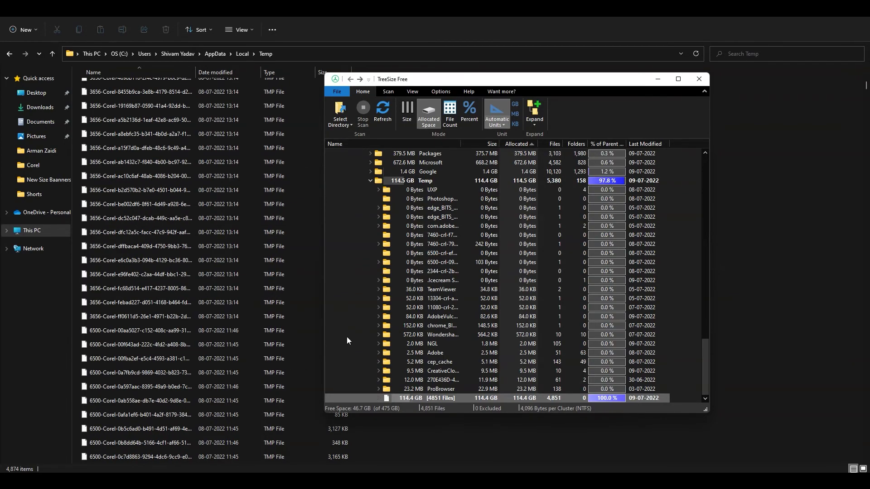
click(423, 436)
scroll(388, 385, down, 20)
scroll(386, 383, down, 20)
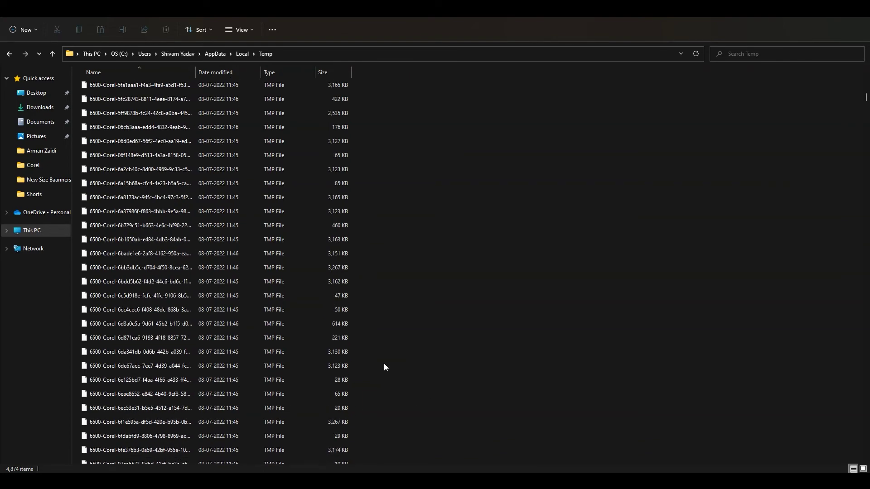
scroll(385, 364, down, 5)
click(9, 53)
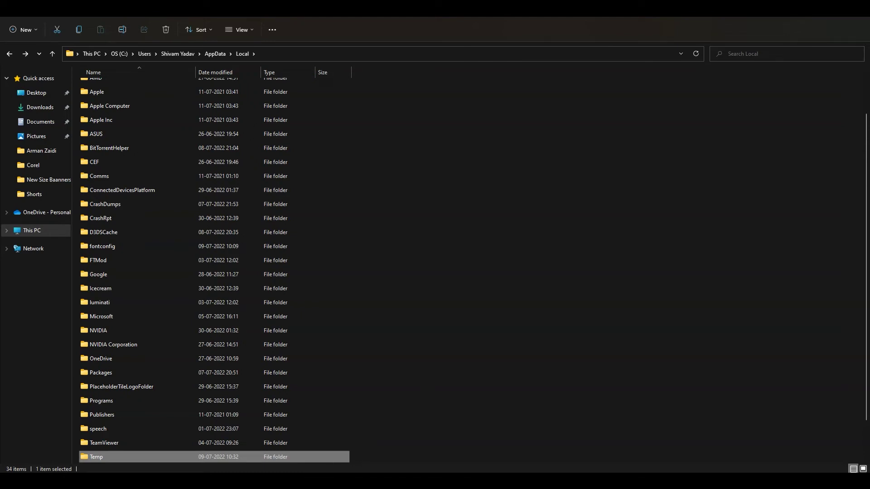
Launch BleachBit and start the Shred Folders command
key(super)
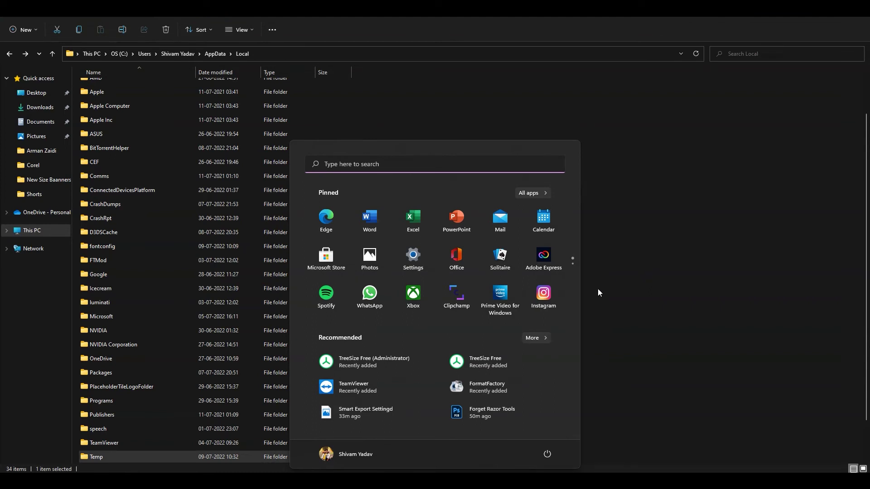
click(620, 283)
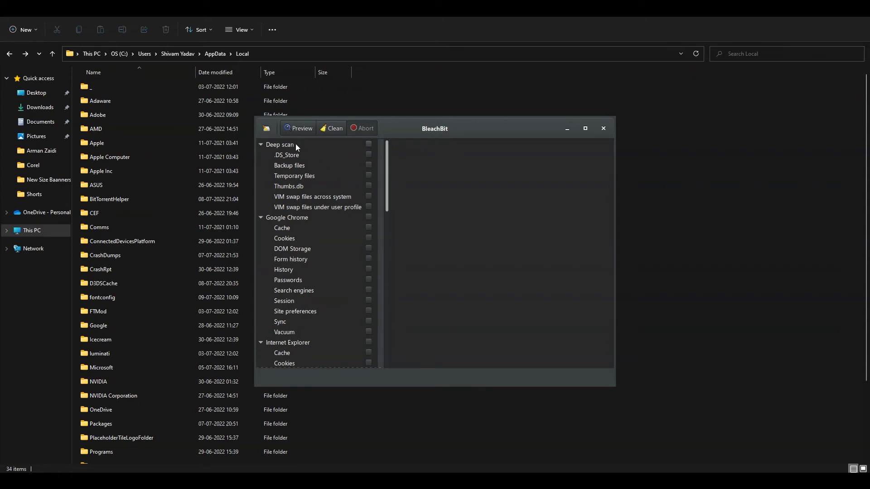
click(267, 128)
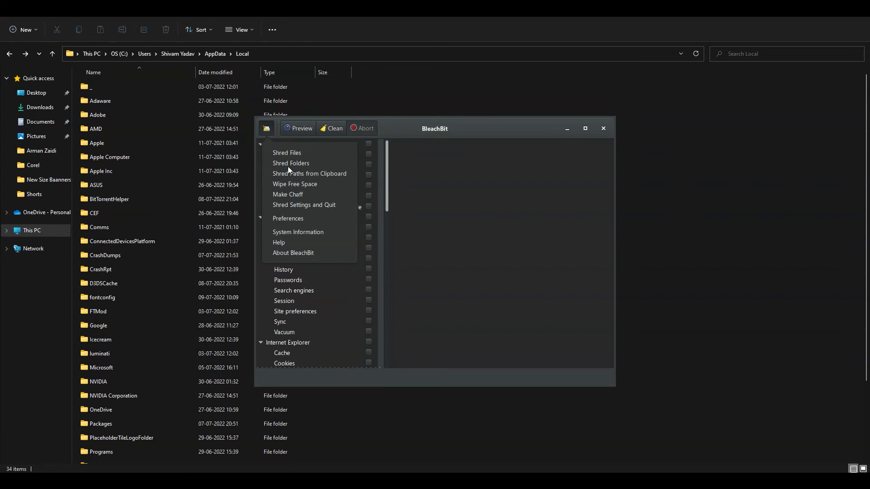
click(284, 164)
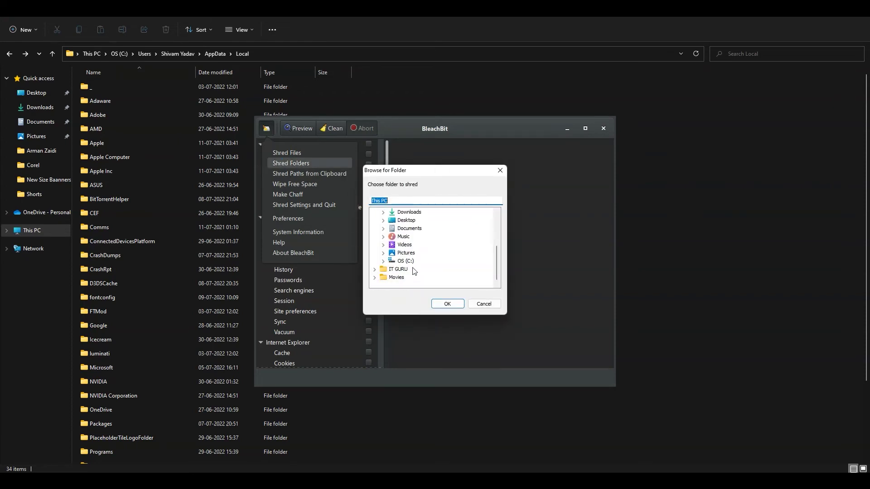
Choose the Temp folder in the personal profile's AppData\Local on OS (C:) for shredding and permanently delete its files
click(383, 261)
scroll(415, 270, down, 3)
click(391, 246)
click(404, 271)
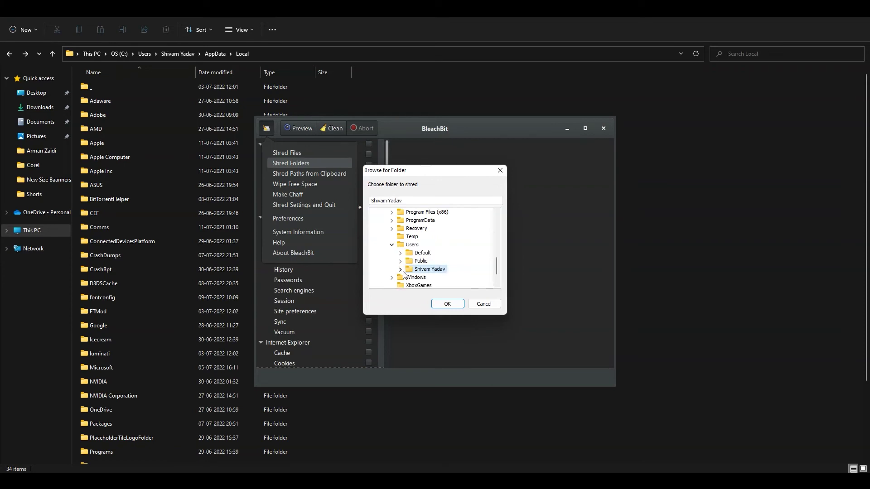
click(400, 270)
scroll(419, 249, down, 1)
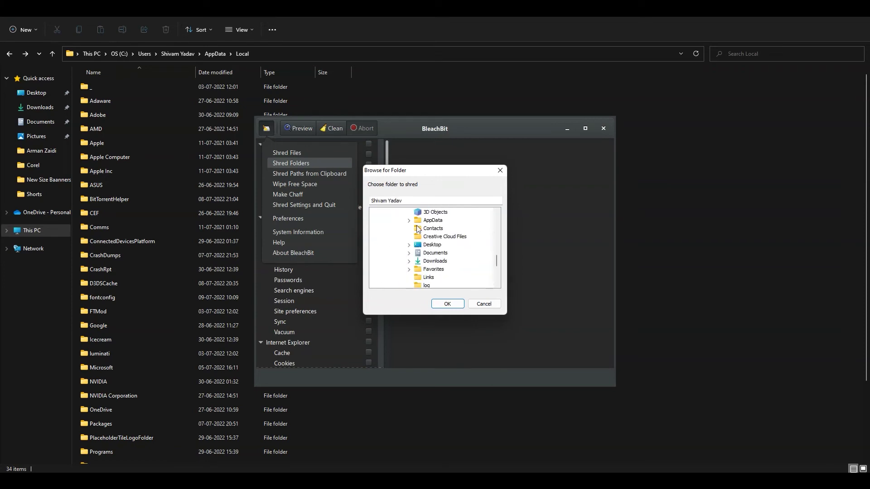
click(410, 221)
click(417, 228)
scroll(420, 232, down, 10)
click(440, 237)
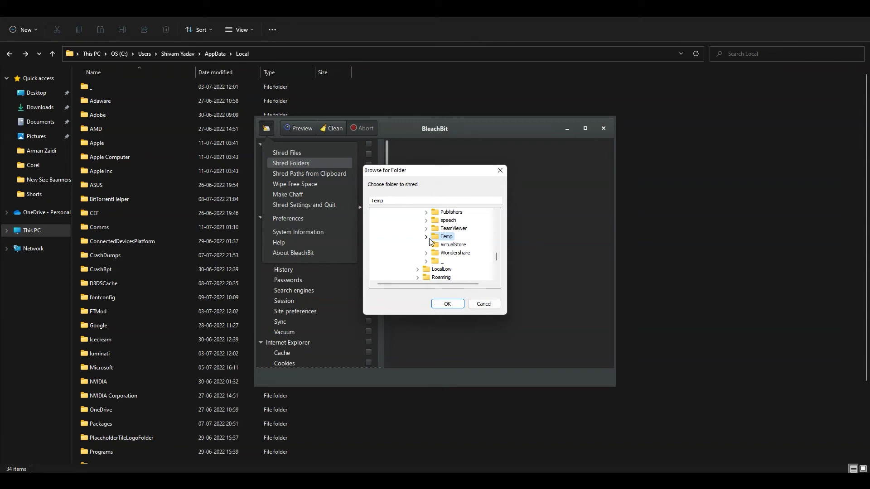
click(448, 304)
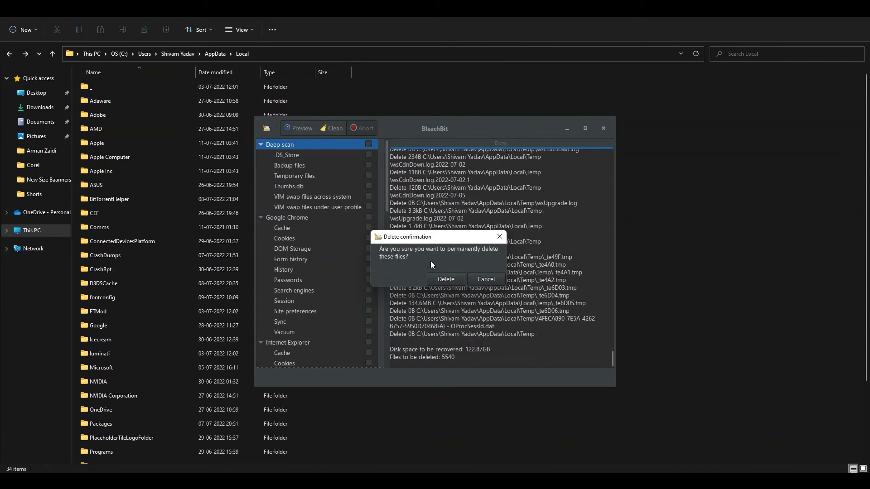
click(445, 281)
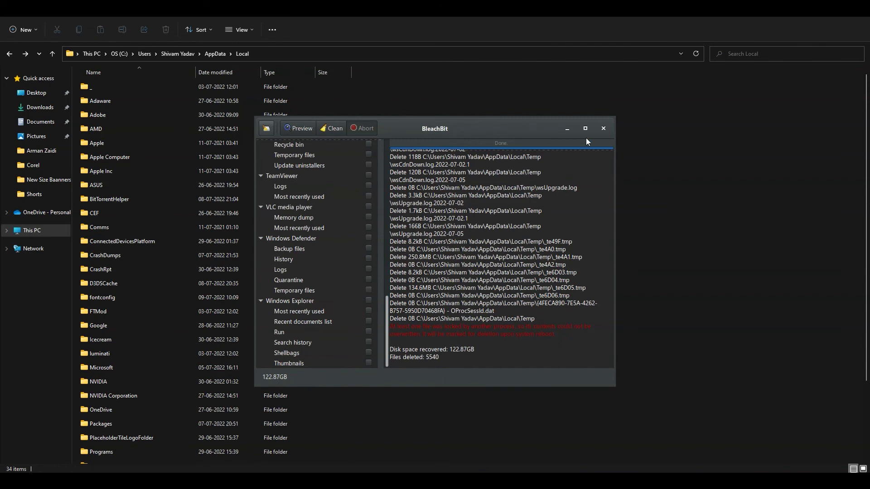
Close BleachBit and check the free space of the OS (C:) drive in This PC
click(603, 129)
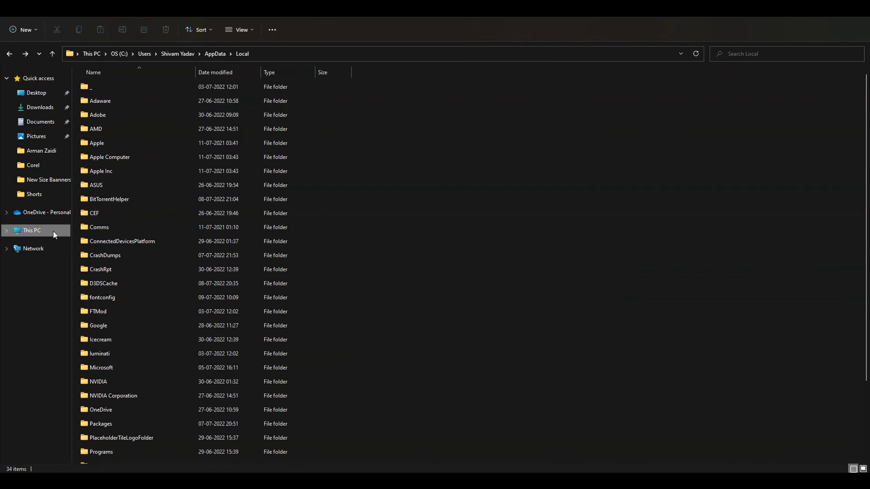
click(24, 233)
click(96, 140)
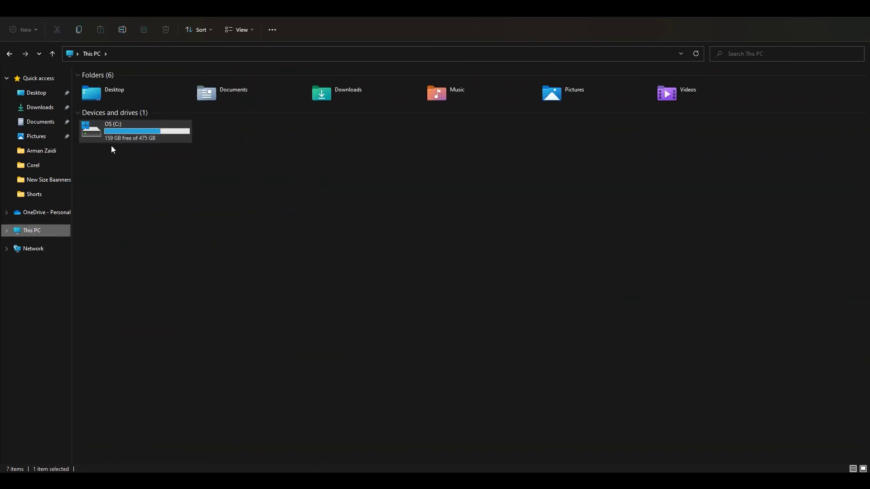